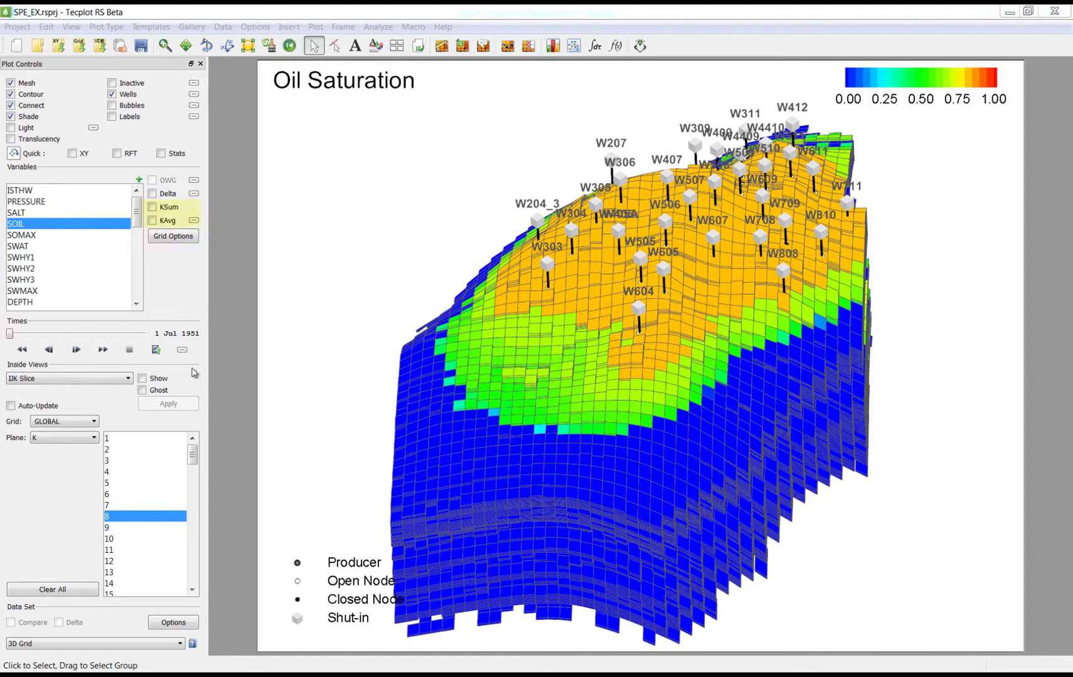
- Apply PORV as the weighting variable for the K-averaged oil saturation, then return to the 3D view
click(153, 221)
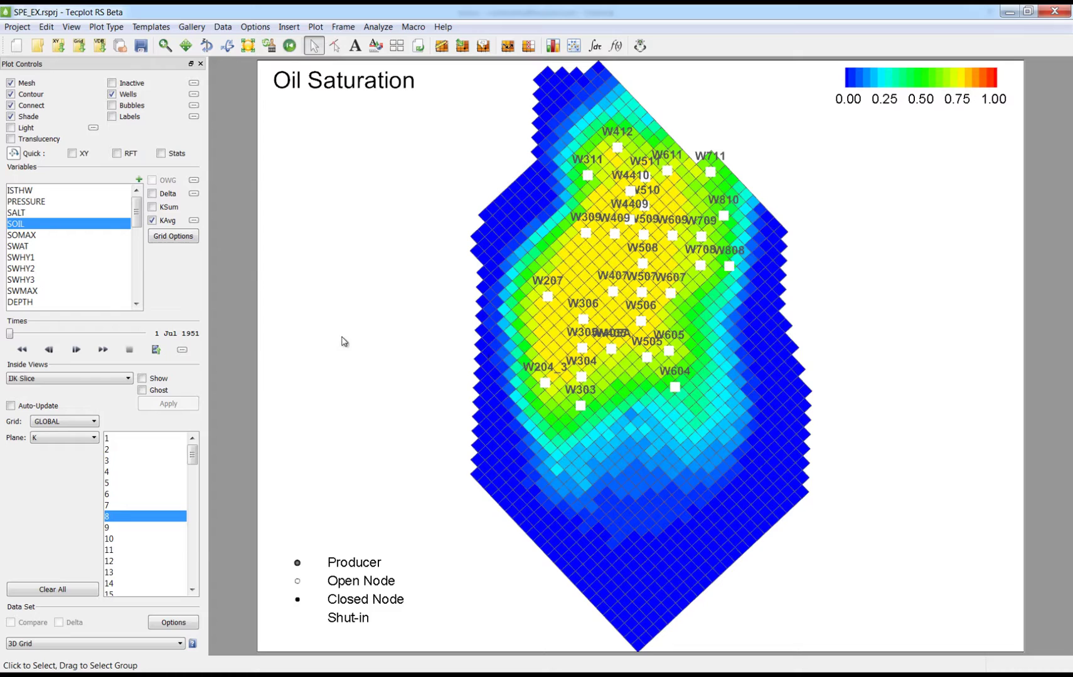
click(196, 221)
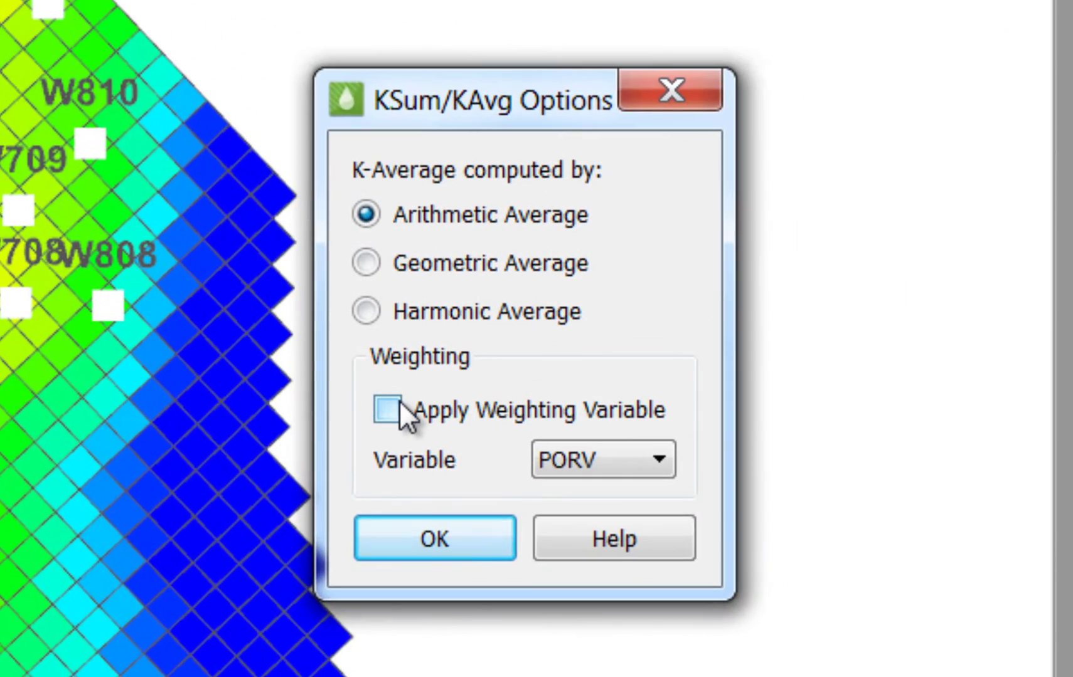
click(400, 406)
click(455, 538)
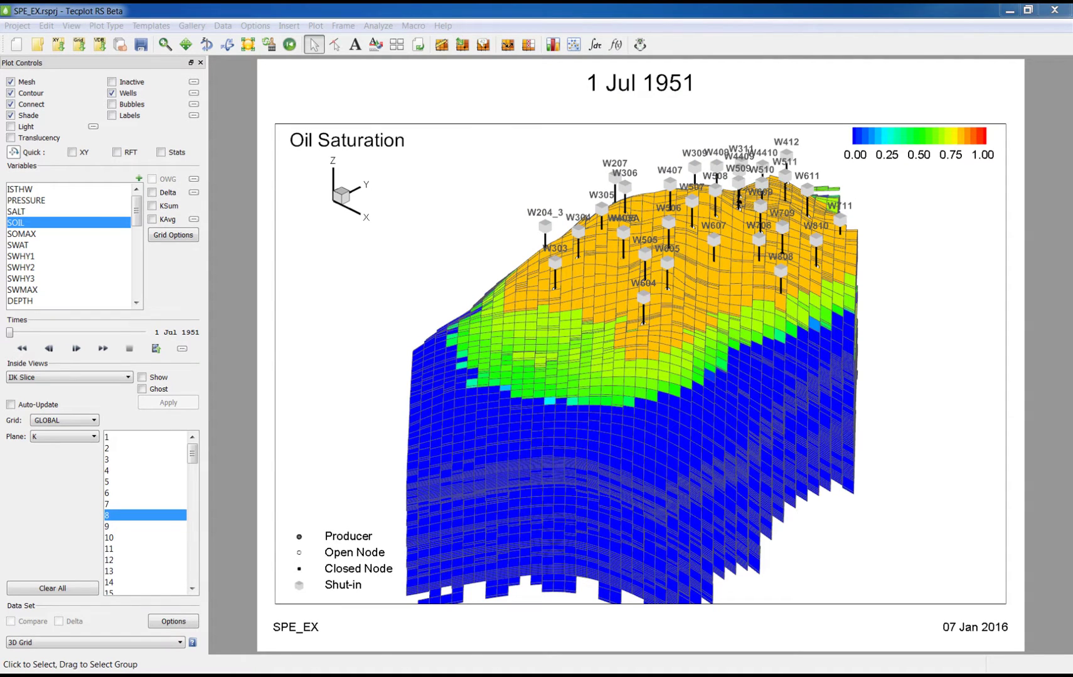
- Switch to a two-column Multi Frame layout
click(397, 46)
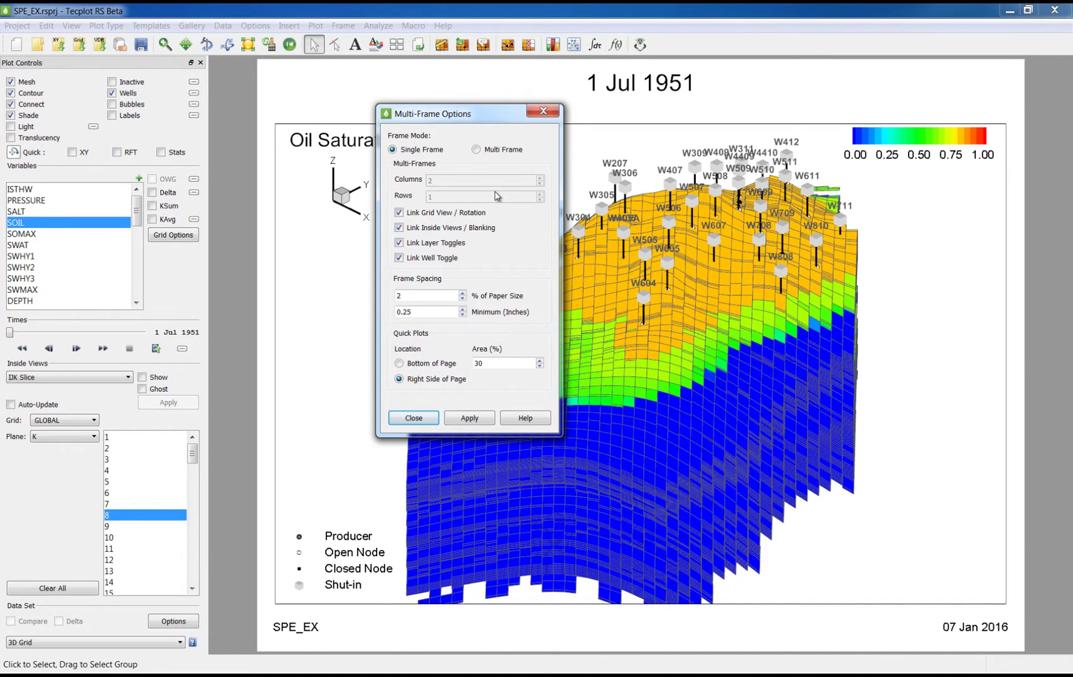
click(490, 151)
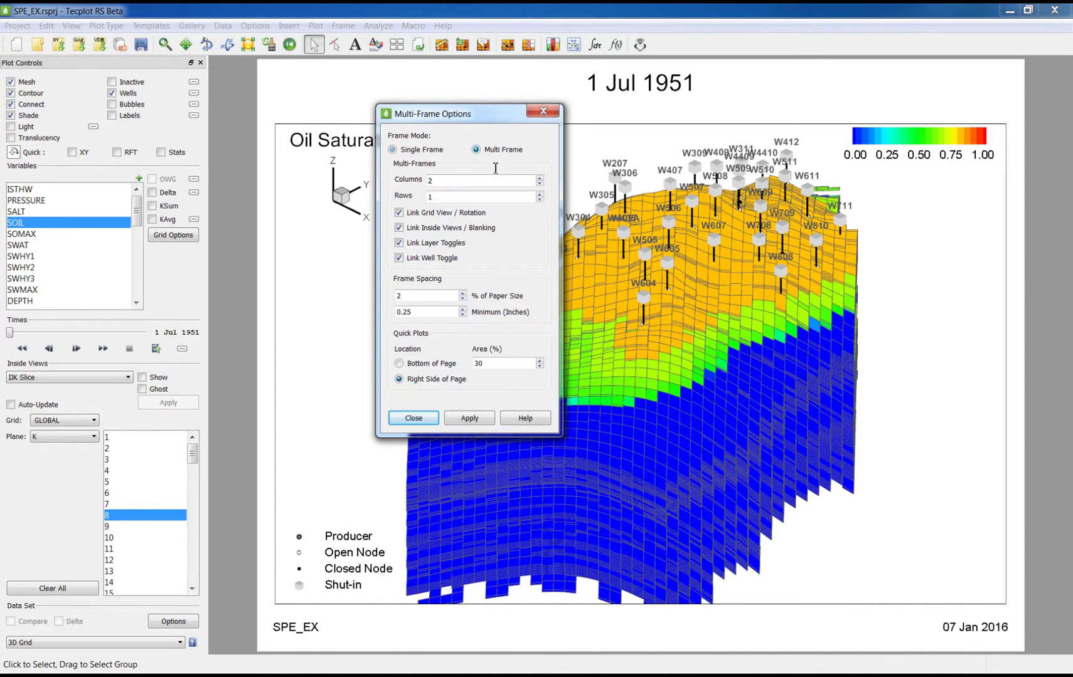
click(469, 418)
click(413, 419)
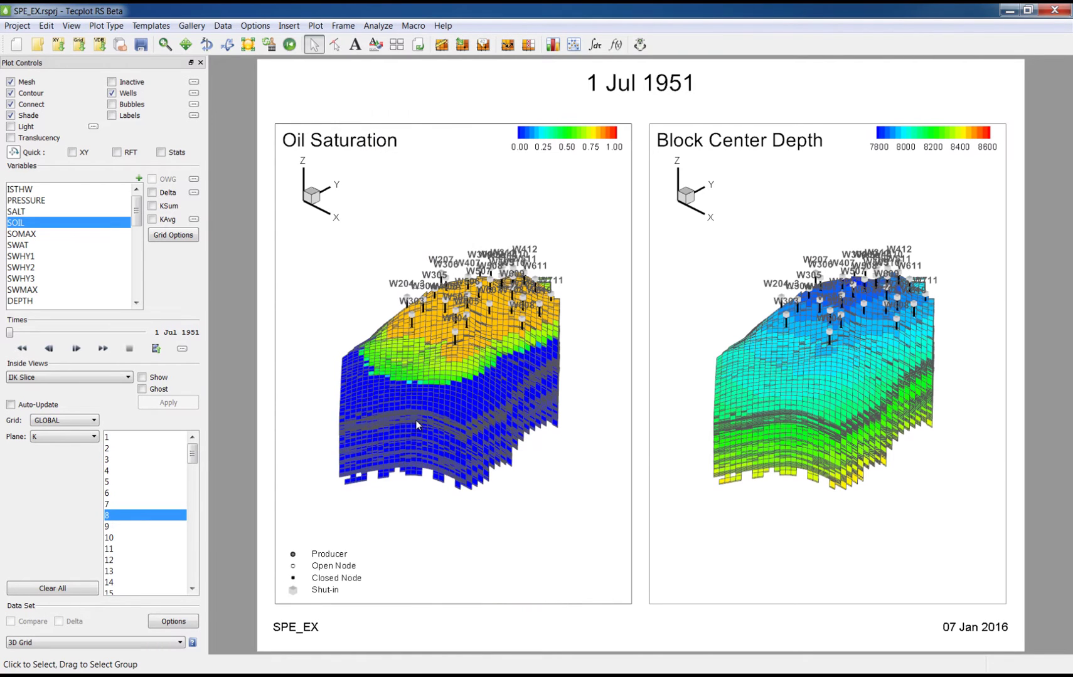
- Show PRESSURE in the right frame, reactivate the Oil Saturation frame, and enable Quick XY
click(688, 296)
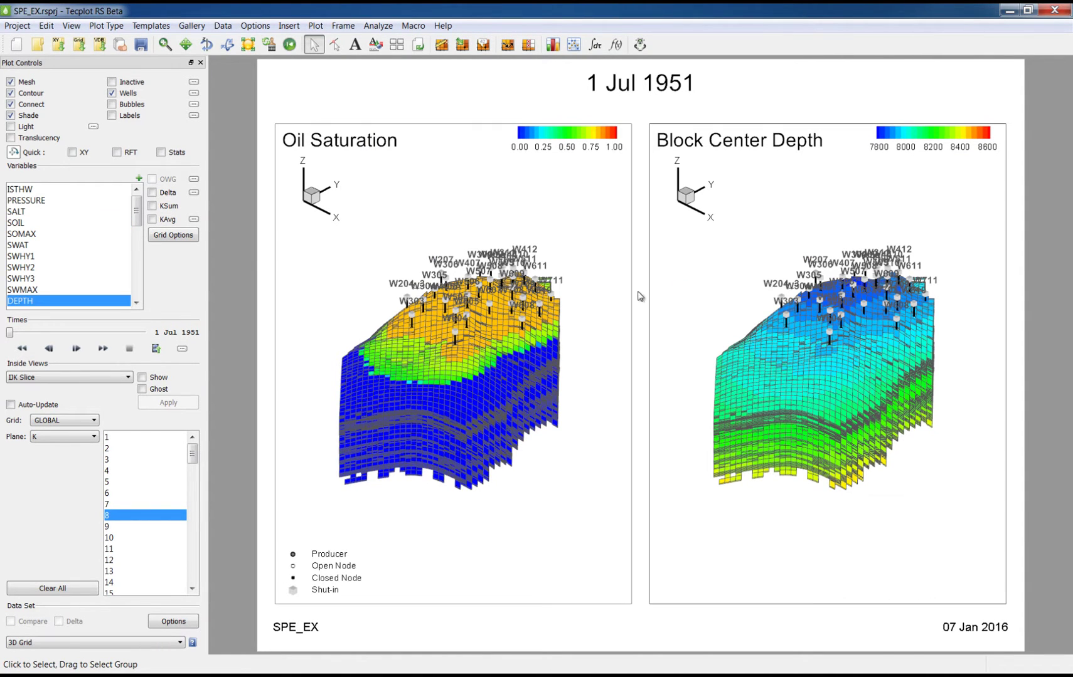
click(83, 201)
click(88, 222)
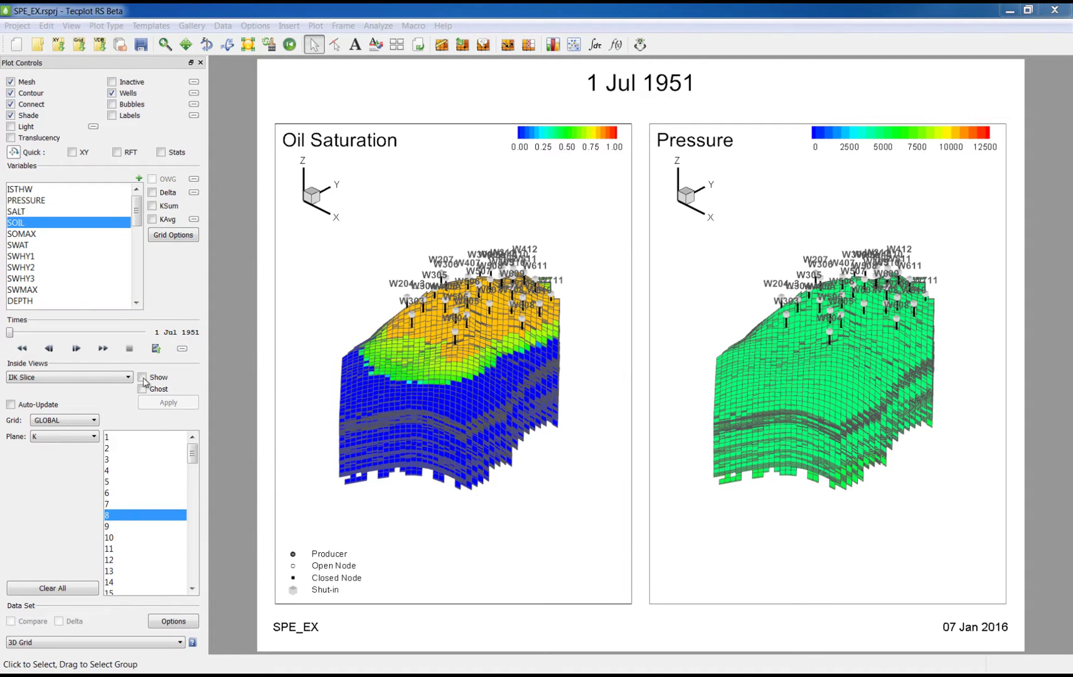
click(74, 152)
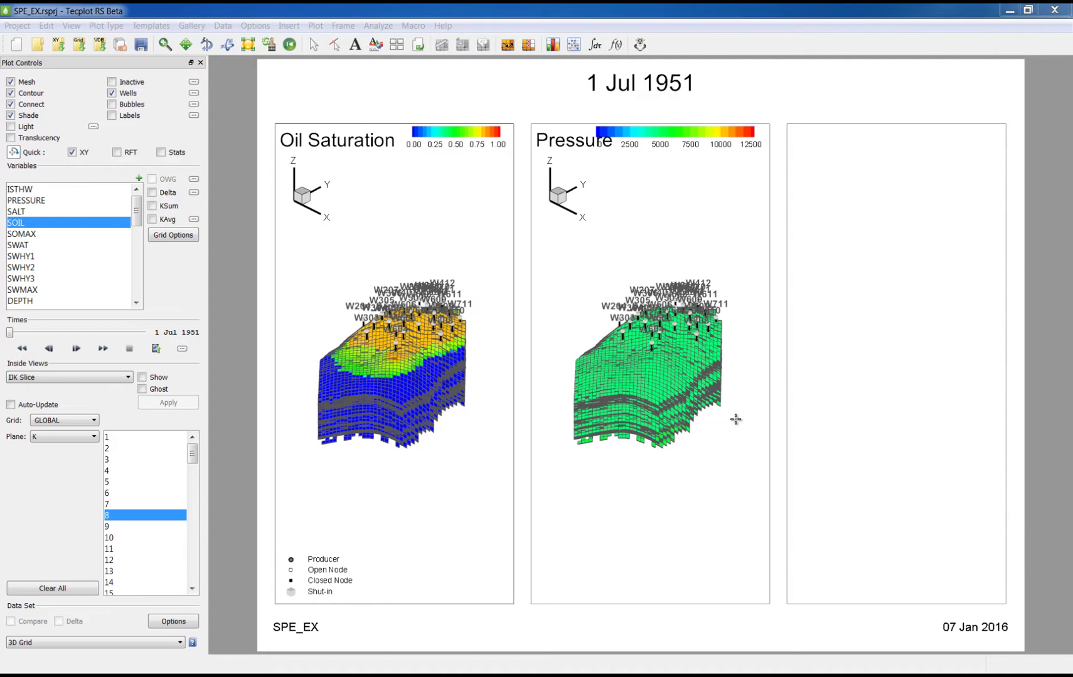
- Place quick XY plots at Bottom of Page with 0-inch minimum and 0% paper-size frame spacing
click(402, 49)
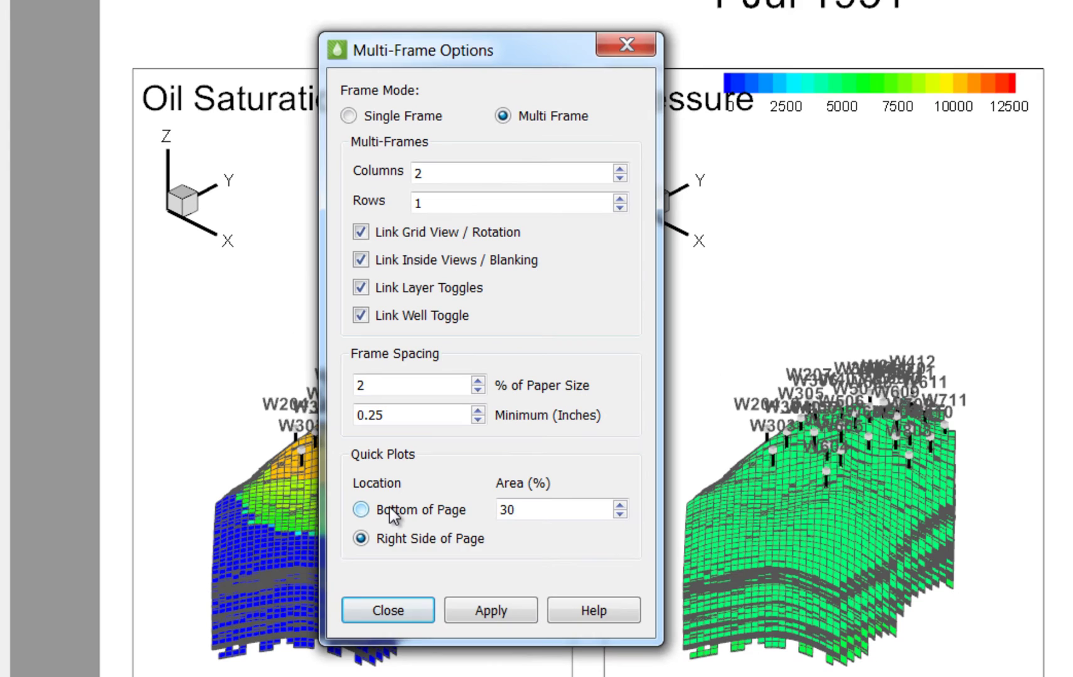
click(394, 516)
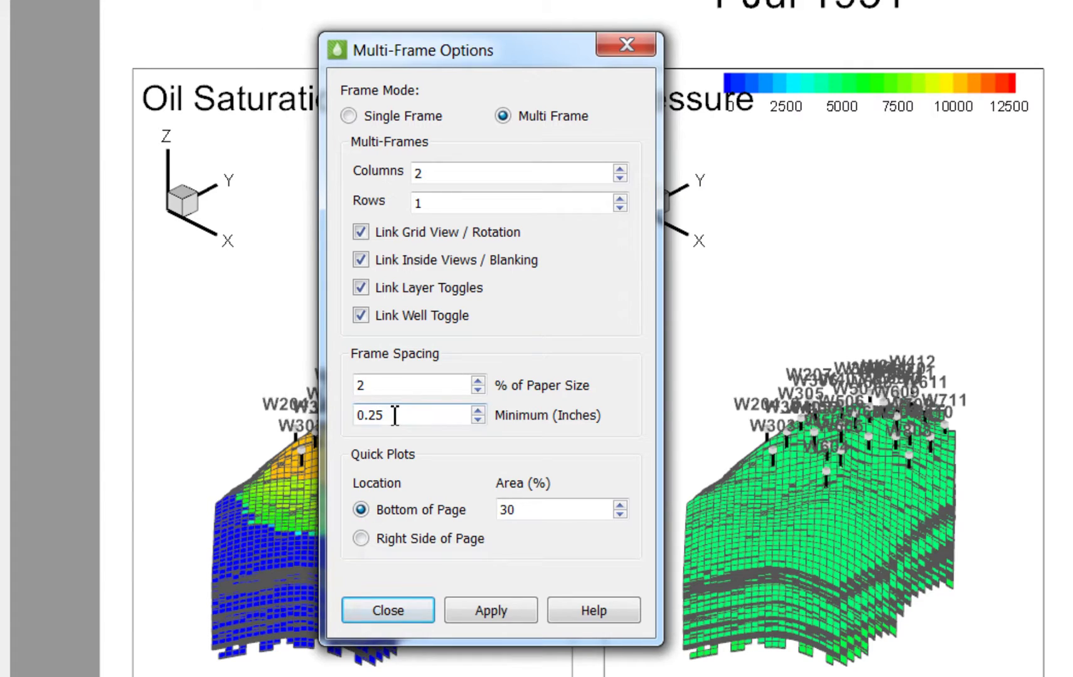
double_click(353, 417)
text(0)
click(405, 388)
key(shift+Home)
text(0)
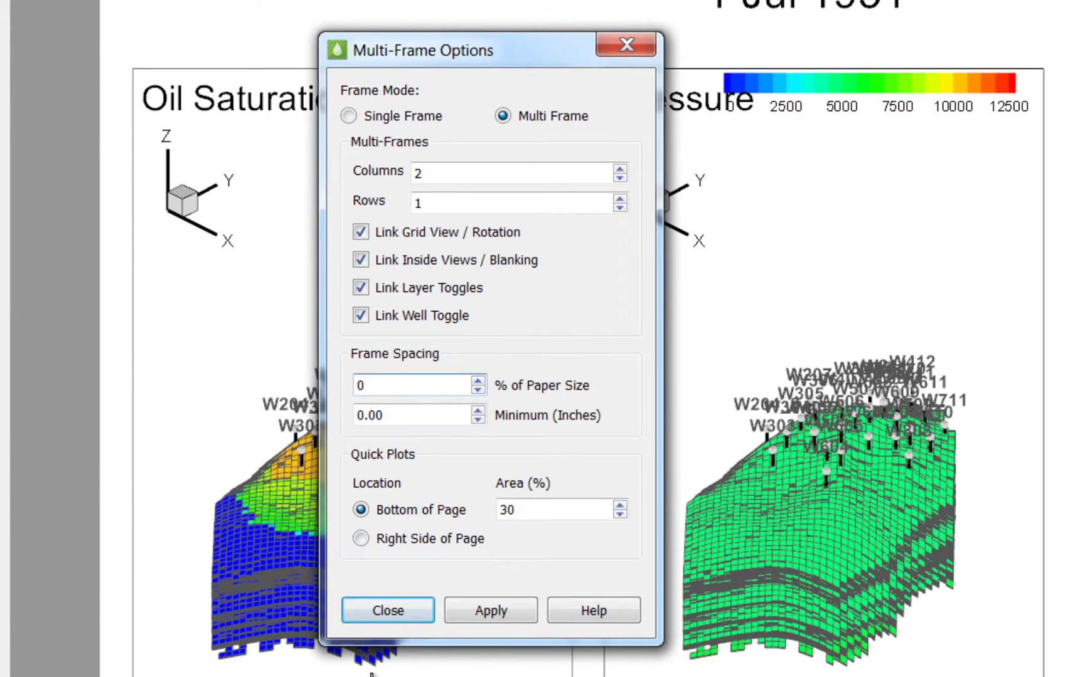
click(496, 613)
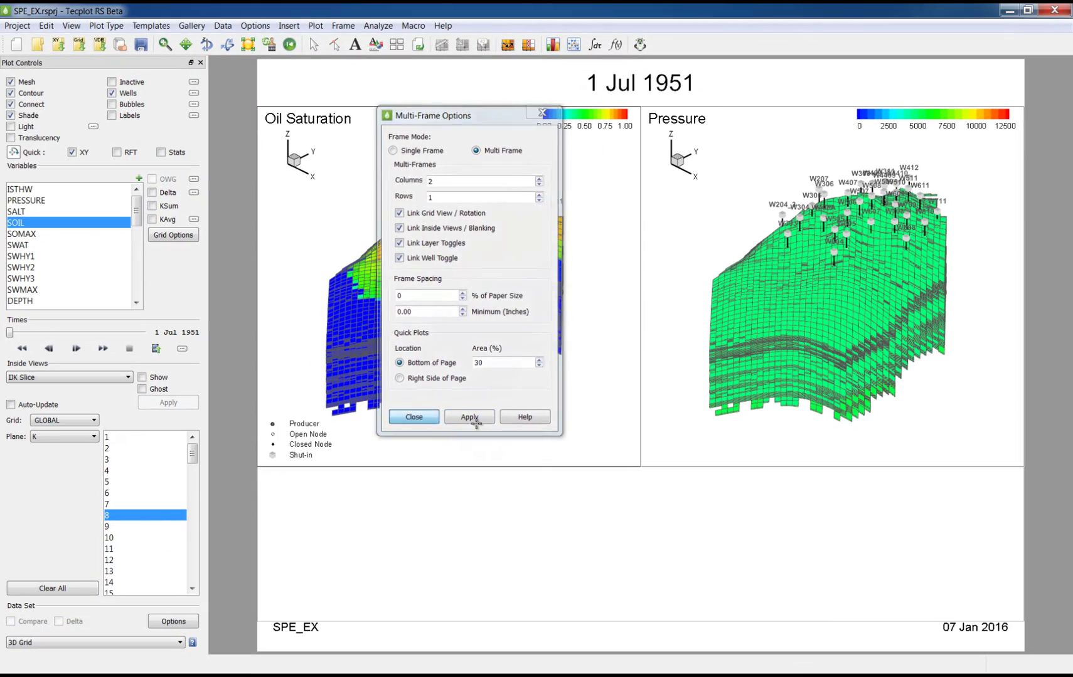
click(405, 466)
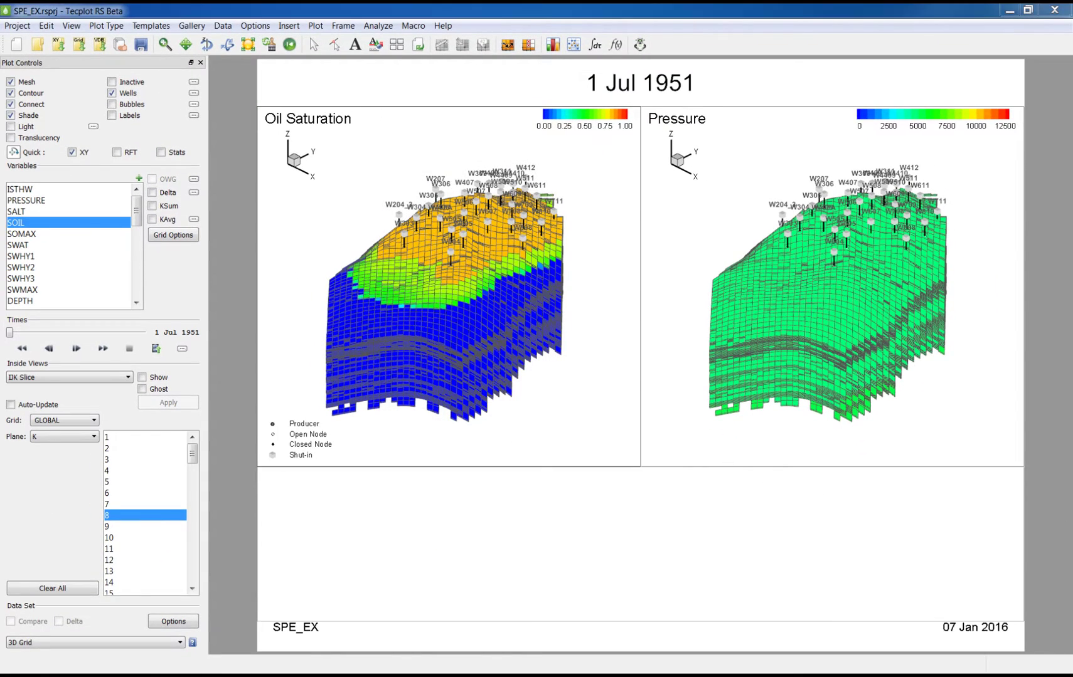
- Play through the time steps, probe cell 53,24,4 on the Oil Saturation grid, and play again
click(77, 348)
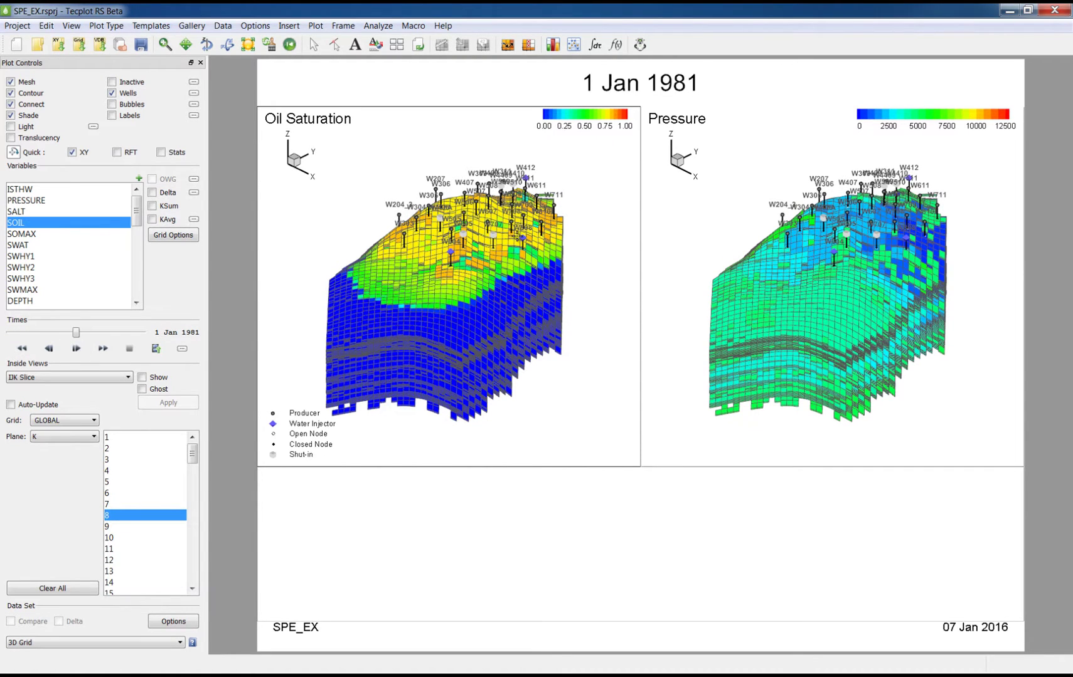
click(508, 228)
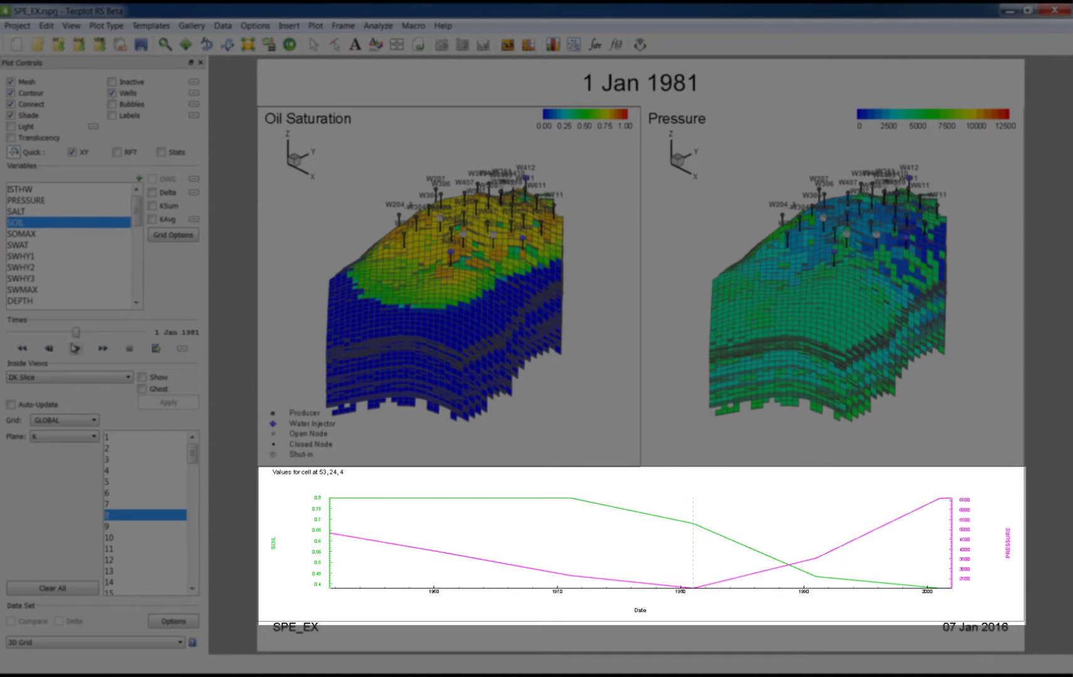
click(76, 349)
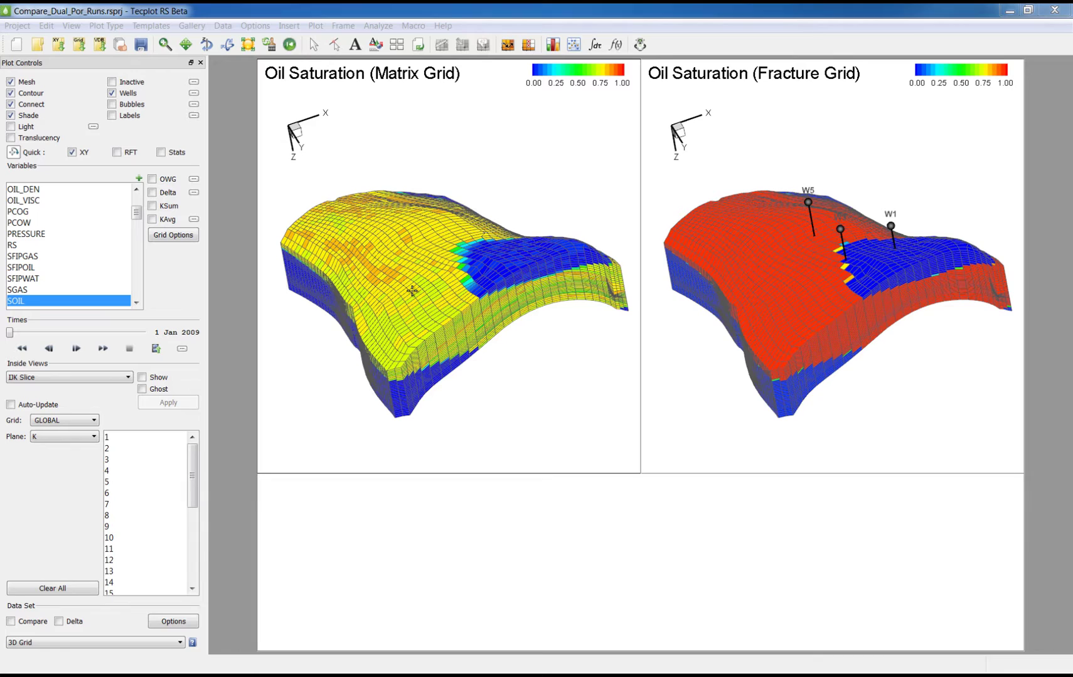
- Probe three cells on the Matrix Grid to chart their oil saturation over time
click(411, 276)
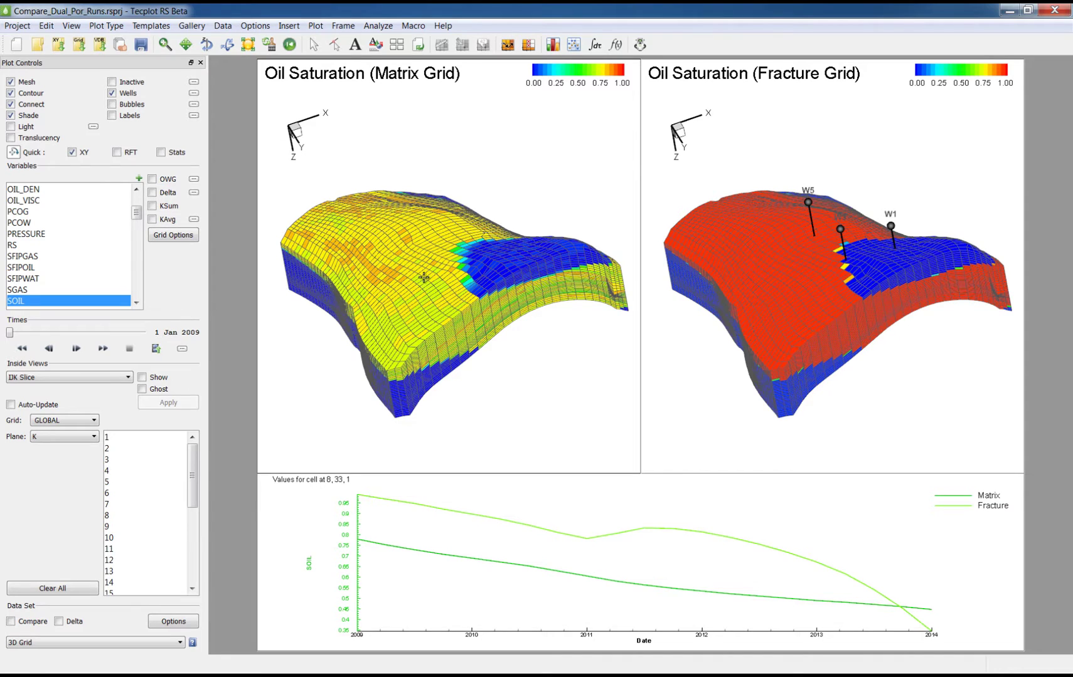
click(415, 328)
click(466, 232)
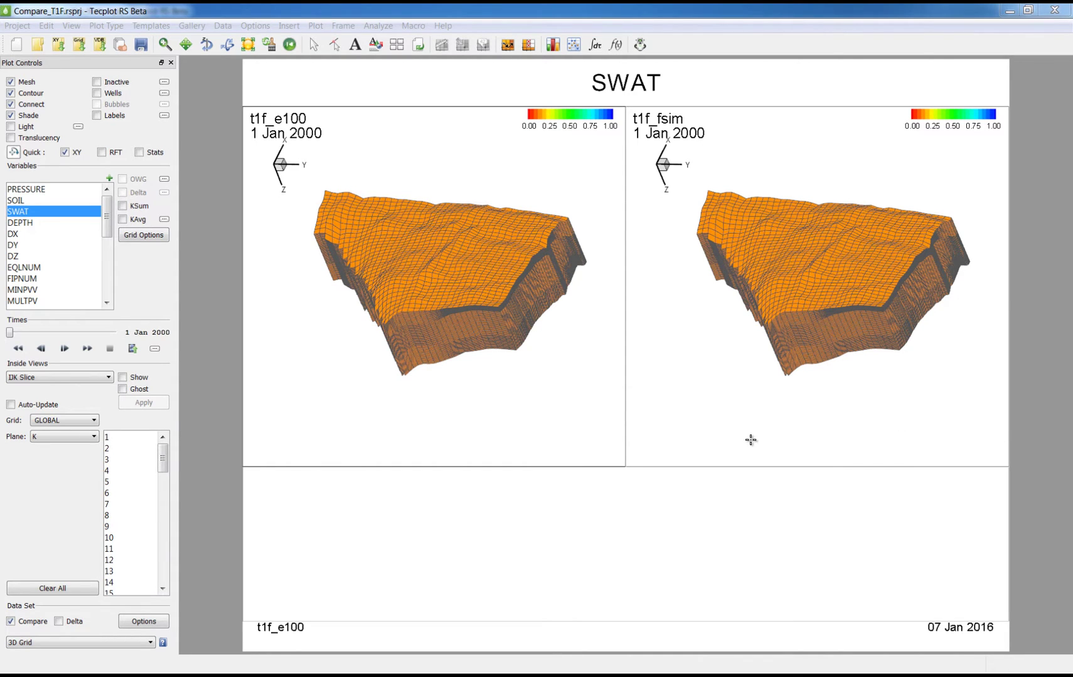
- Animate to 1 Jan 2004 and probe cells including 7,18,1 and 30,28,1 for SWAT histories
click(63, 349)
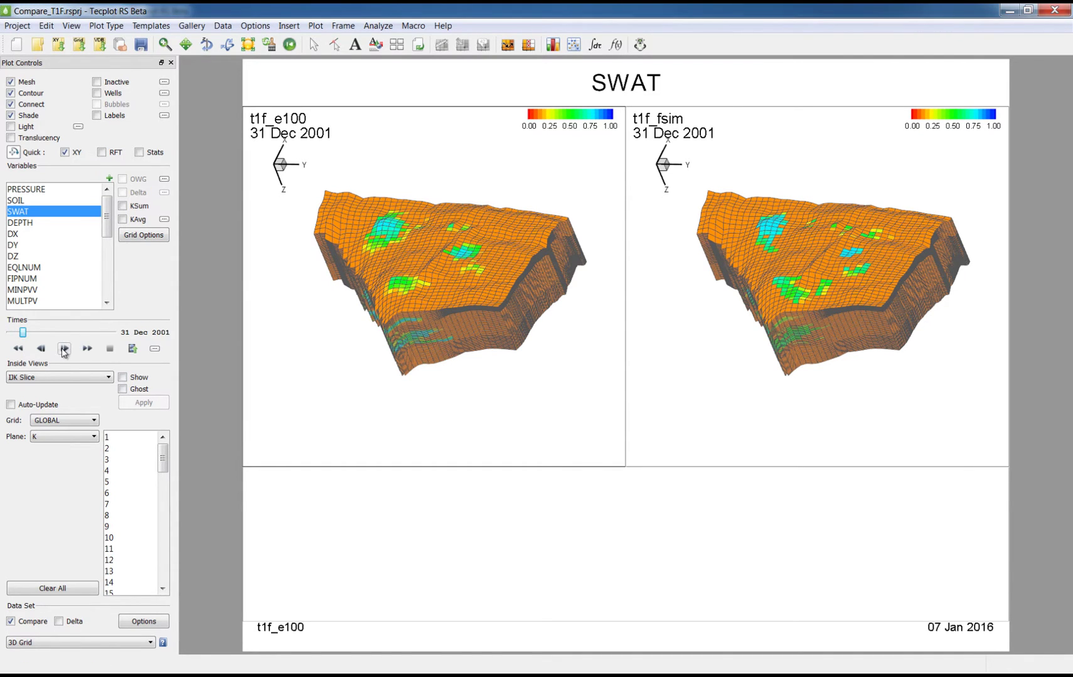
click(465, 253)
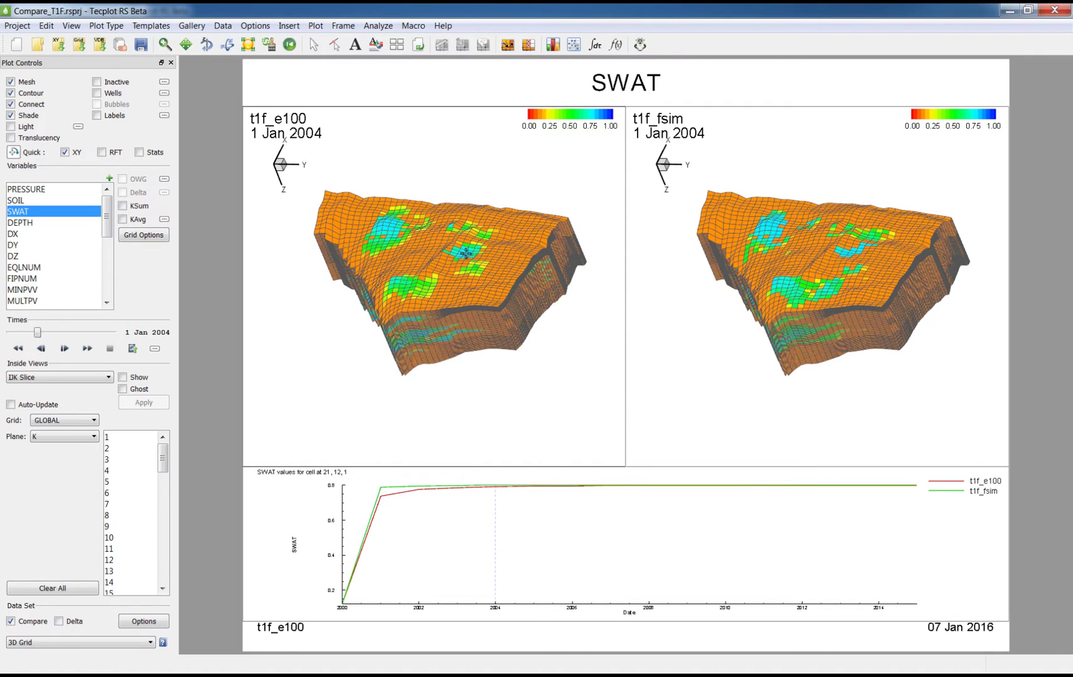
click(405, 290)
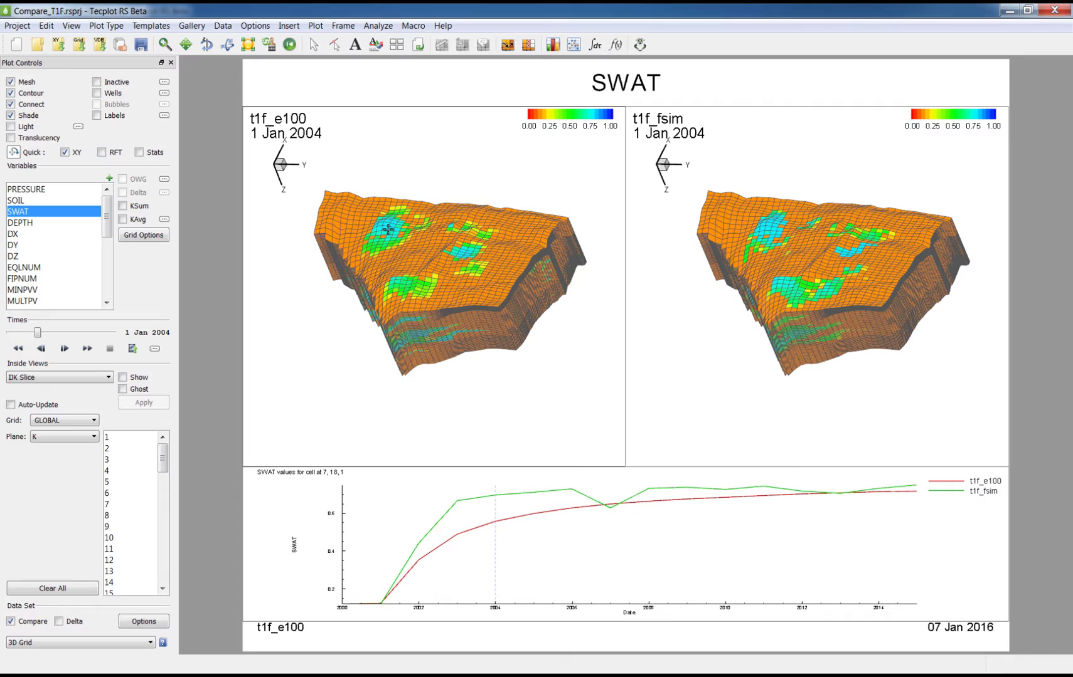
click(389, 229)
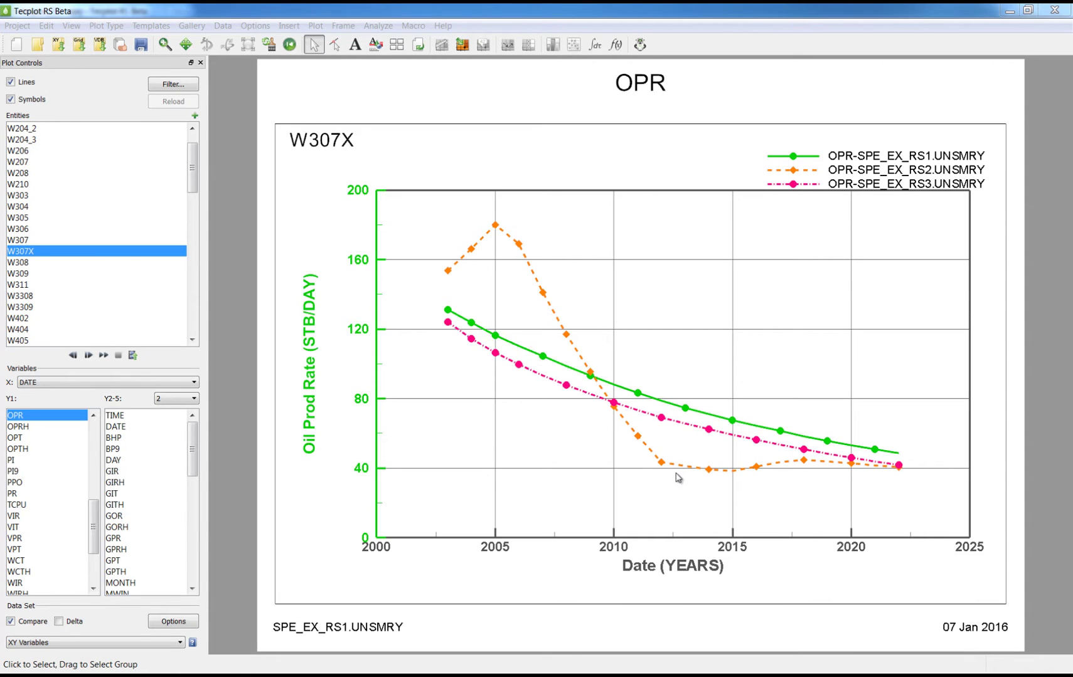
- Double-click the orange dashed OPR curve to open its XY Lines style settings
double_click(684, 468)
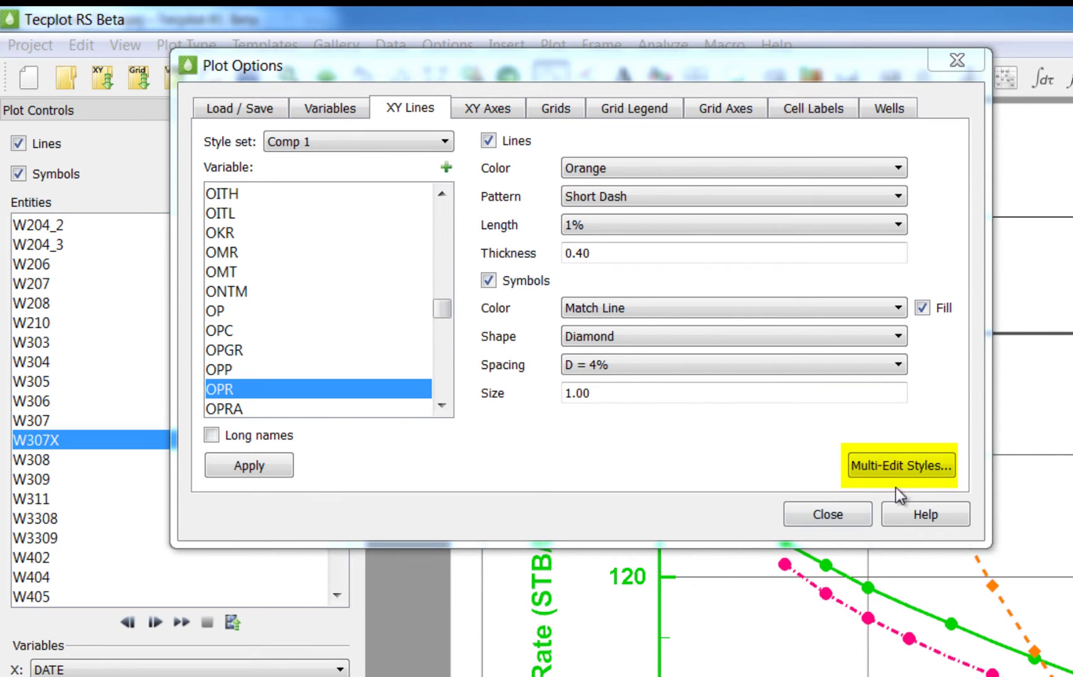
- In Multi-Edit Styles, select the Comp 1–9 style sets and all variables
click(904, 464)
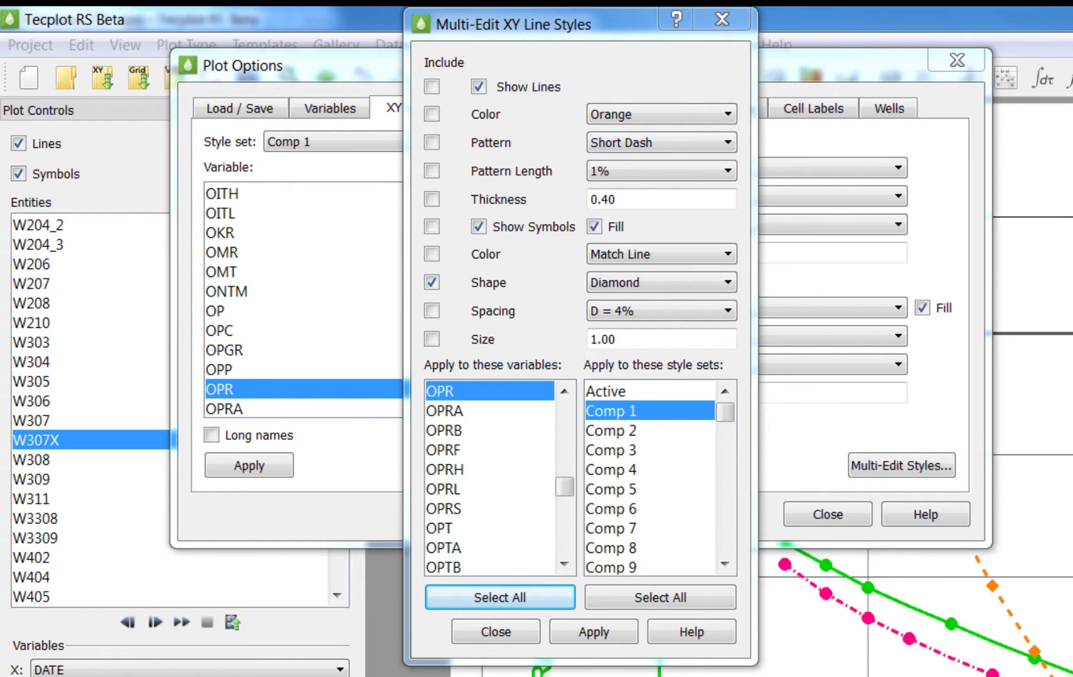
click(607, 456)
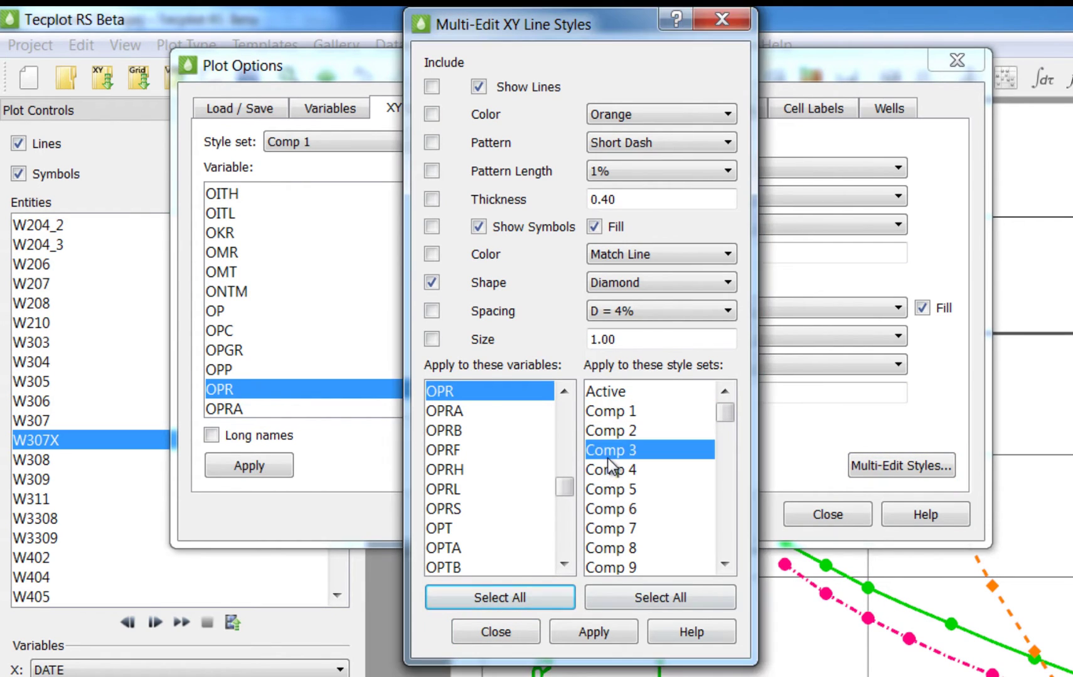
click(645, 596)
ctrl+click(606, 392)
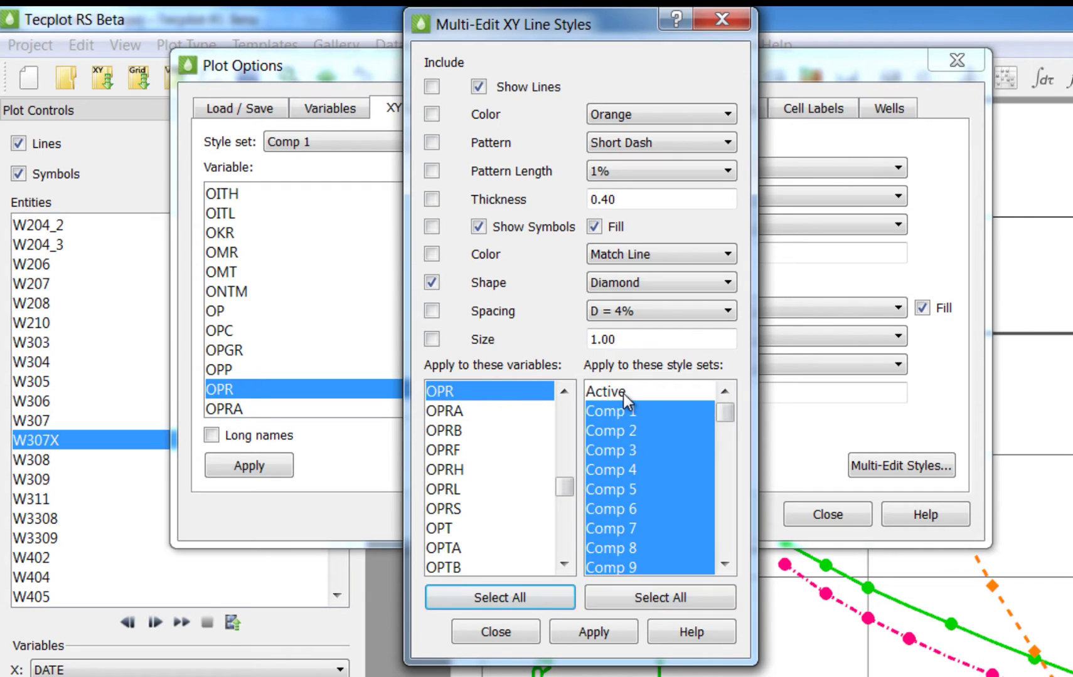
click(479, 452)
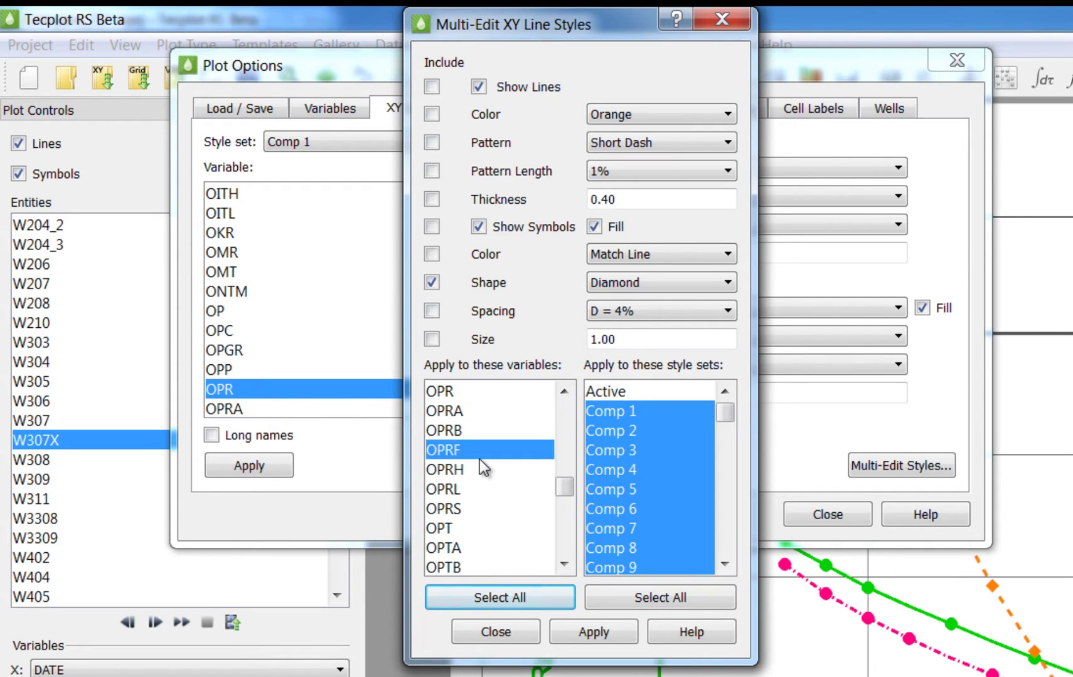
click(502, 599)
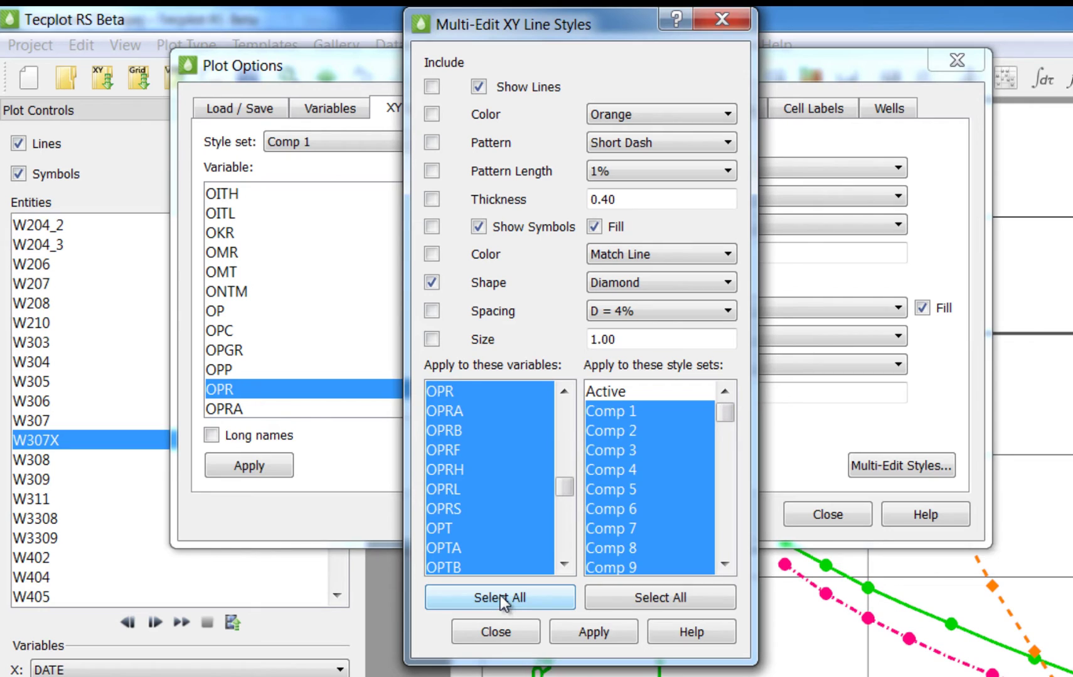
- Turn off connecting lines and set square symbols, then copy the styles to all selections
click(478, 87)
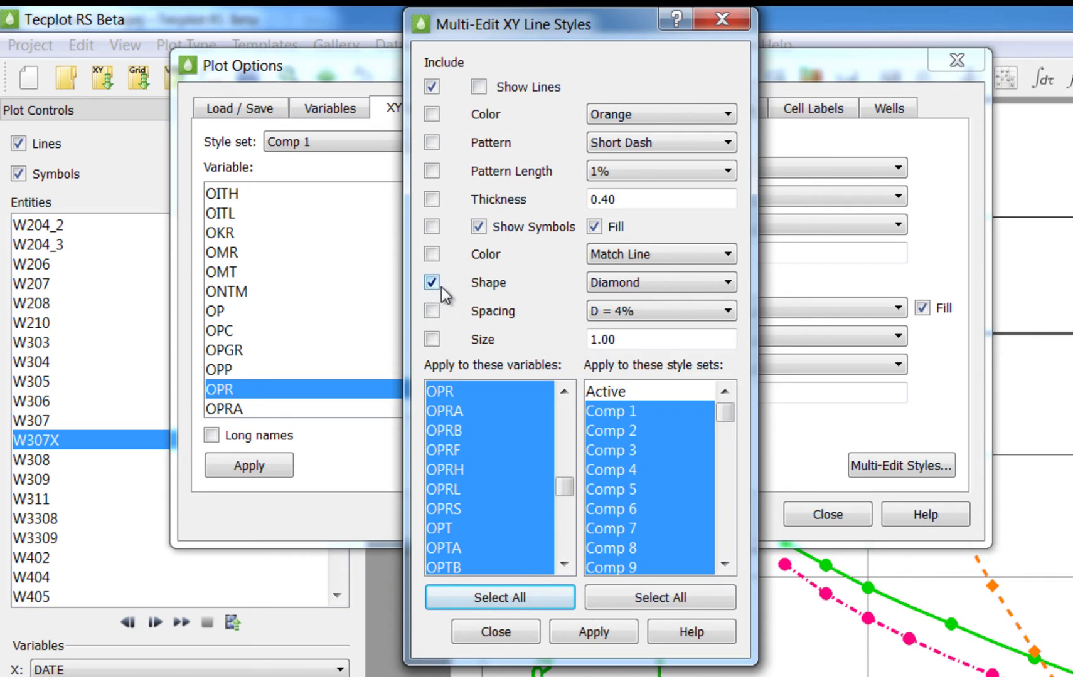
click(628, 283)
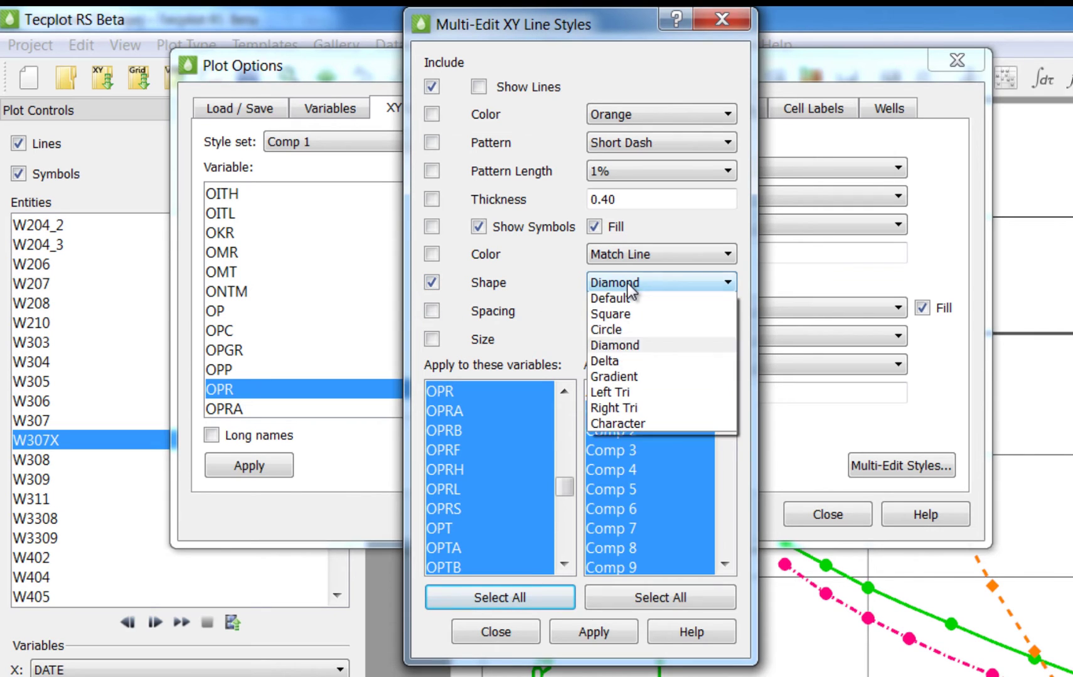
click(627, 318)
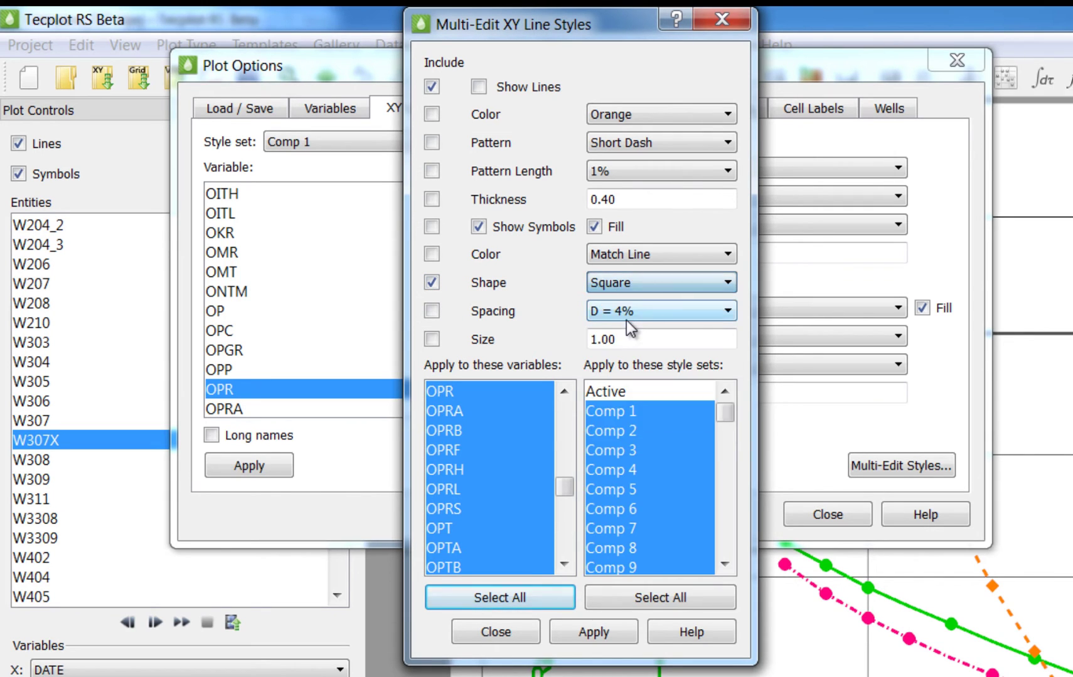
click(613, 635)
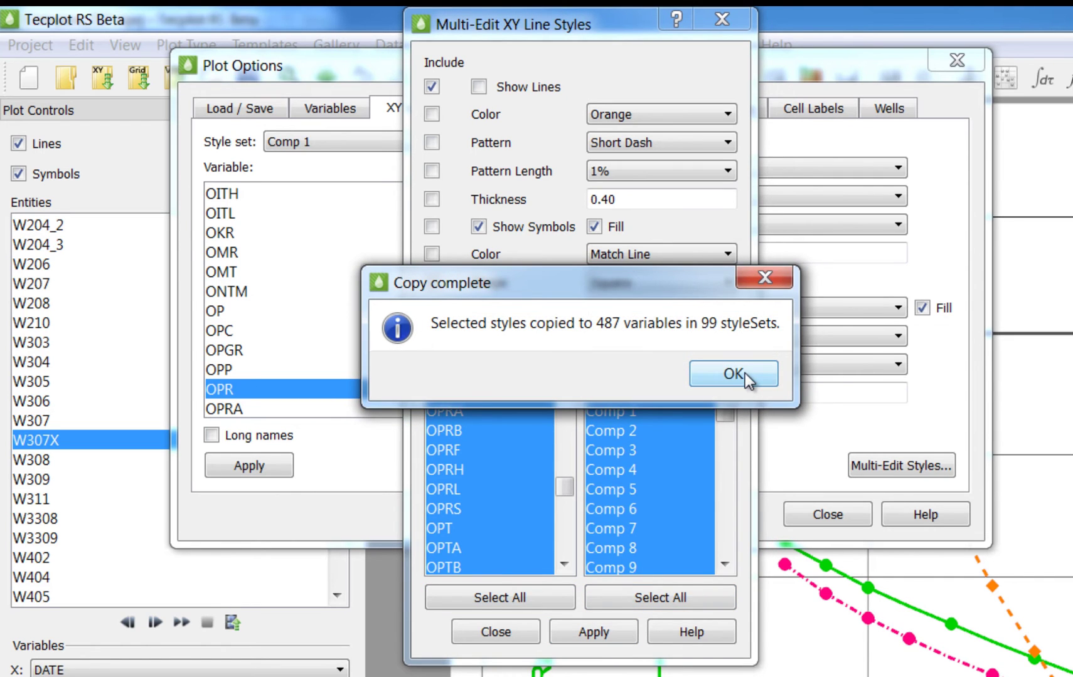
click(745, 373)
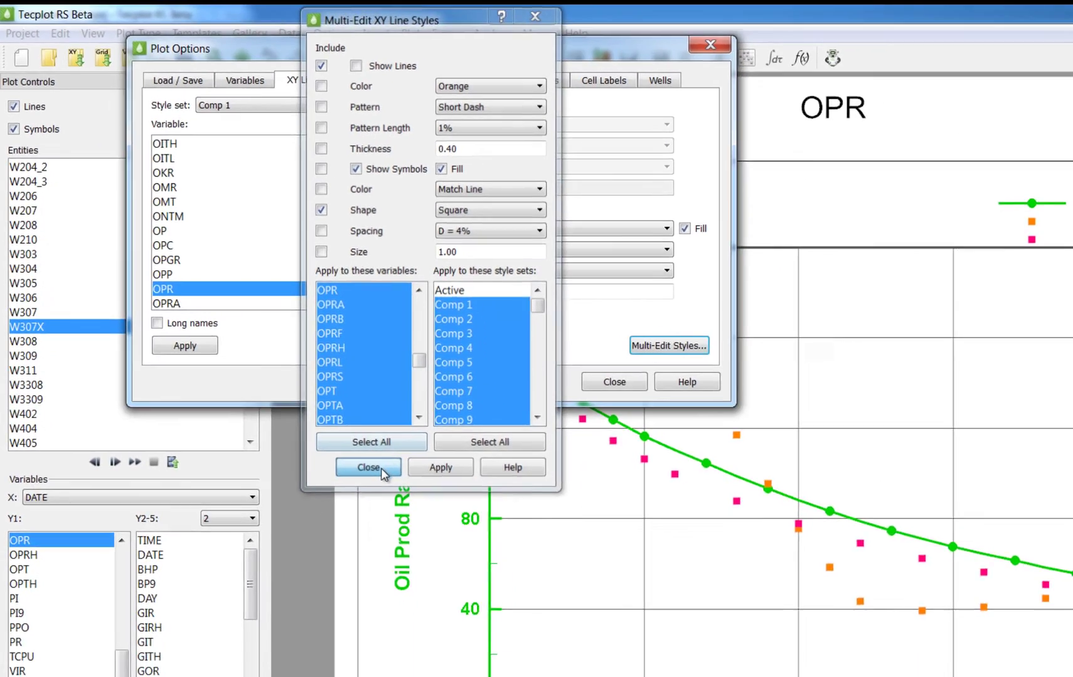
click(491, 603)
- Close Plot Options and switch the W307X plot to WCT, then to WPR
click(792, 493)
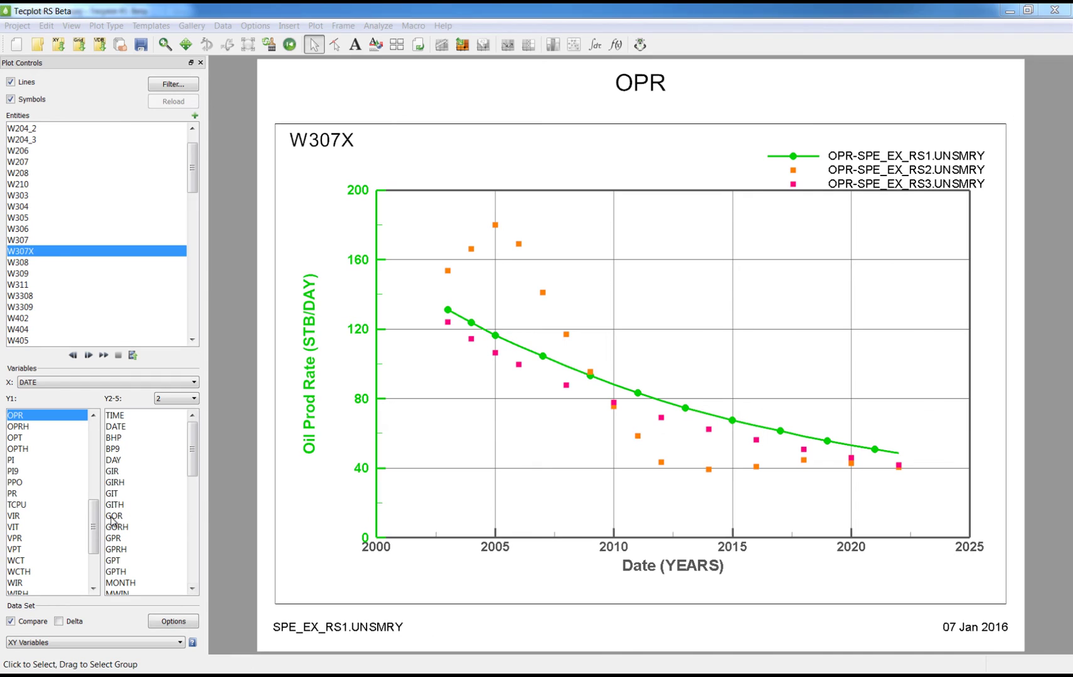
drag(97, 529, 97, 536)
click(62, 538)
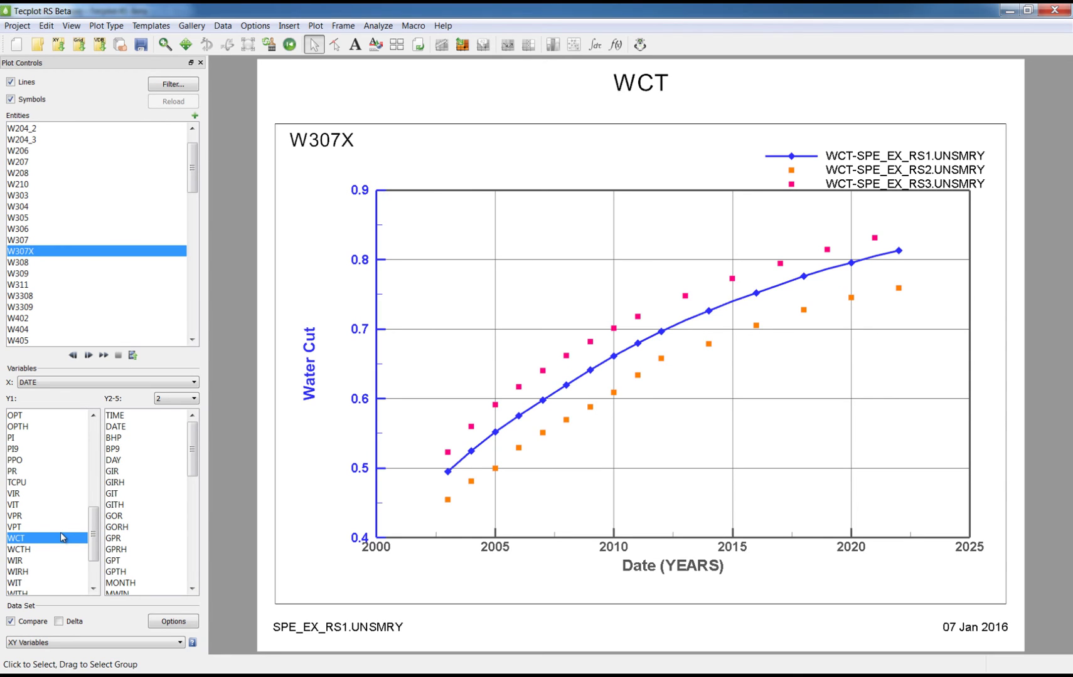
drag(94, 538, 74, 556)
click(57, 539)
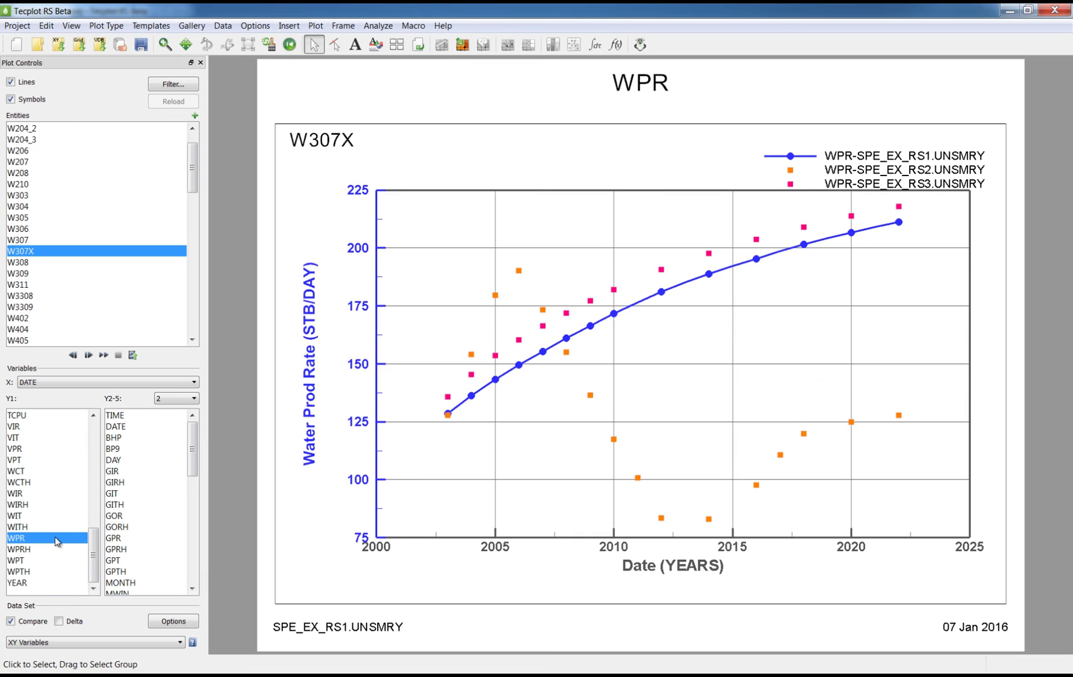